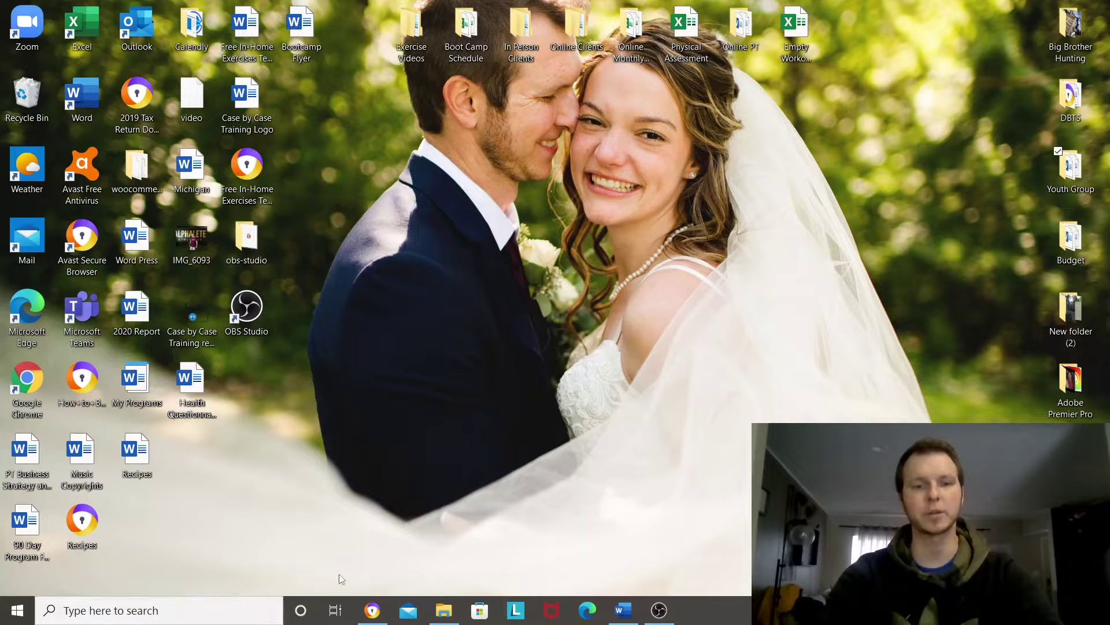
Restore the browser window showing the Trainerize Overview dashboard with recent client activity.
{"action": "left_click", "coordinate": [371, 608]}
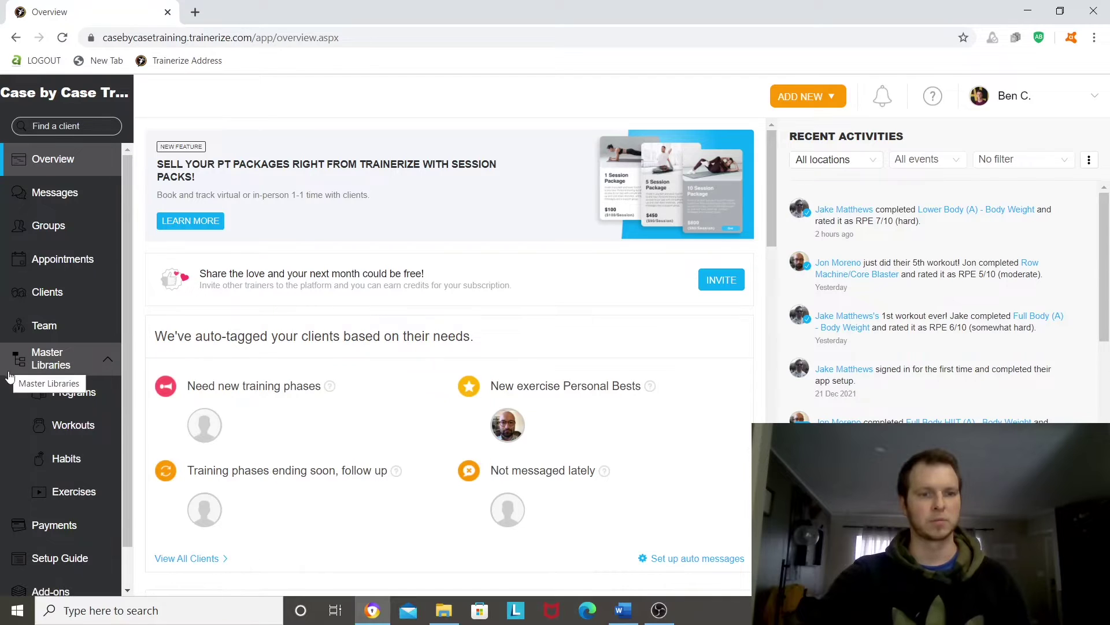
Open Master Libraries > Programs to list the five shared training programs.
{"action": "left_click", "coordinate": [65, 395]}
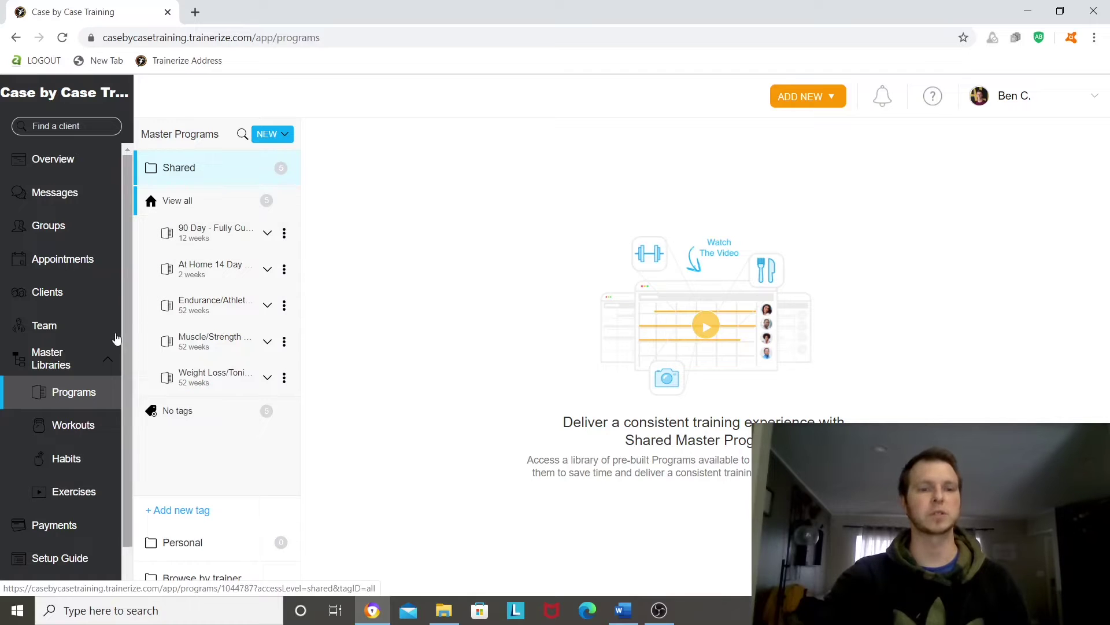
Open Master Libraries > Workouts to list shared workouts like Full Body (A) - Body Weight.
{"action": "left_click", "coordinate": [62, 433]}
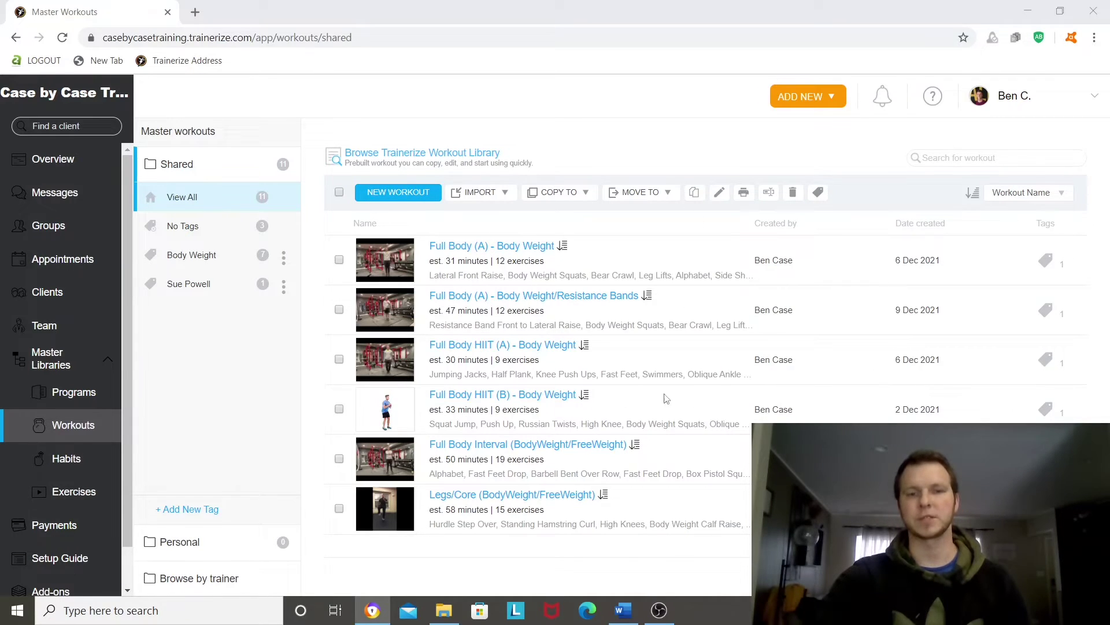
Open the Full Body (A) - Body Weight workout and scroll through its three supersets.
{"action": "left_click", "coordinate": [460, 246]}
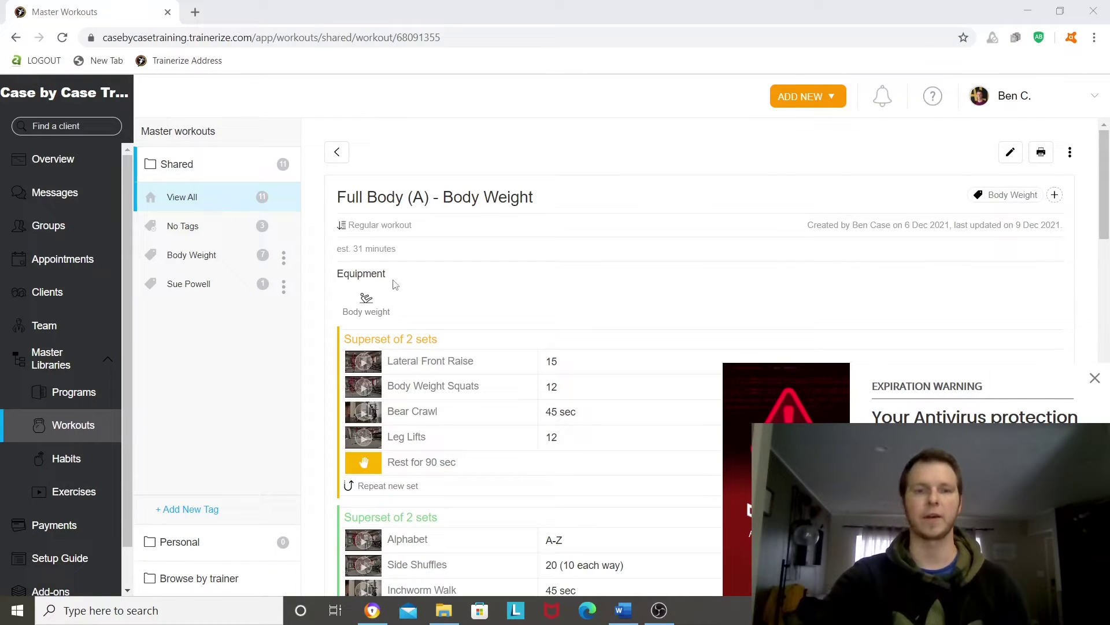
{"action": "scroll", "coordinate": [416, 312], "scroll_direction": "down", "scroll_amount": 4}
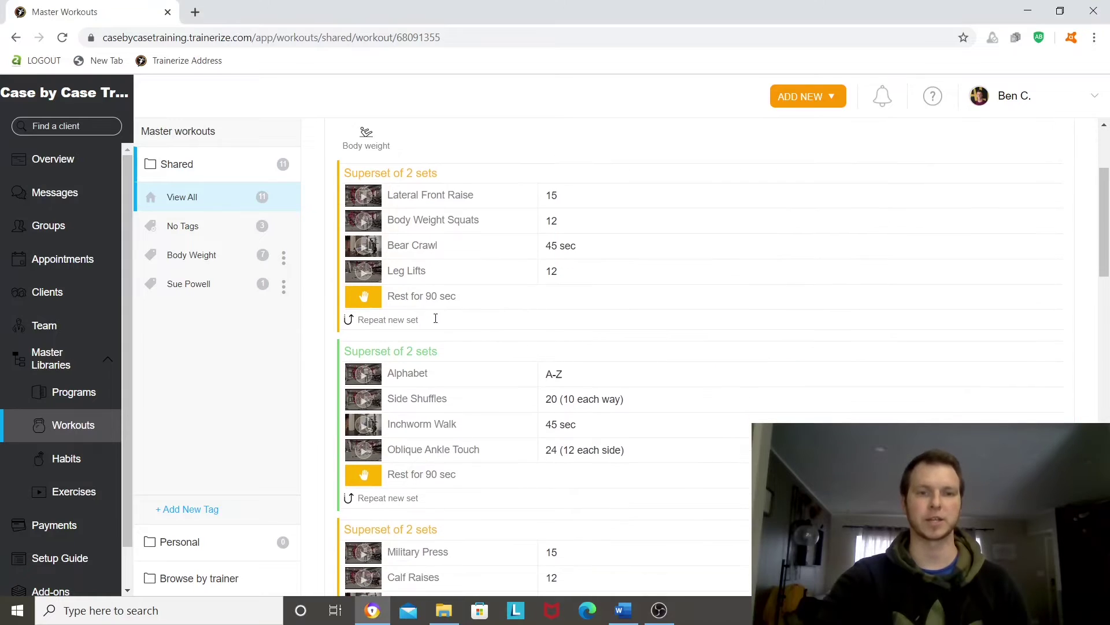
{"action": "scroll", "coordinate": [436, 322], "scroll_direction": "down", "scroll_amount": 6}
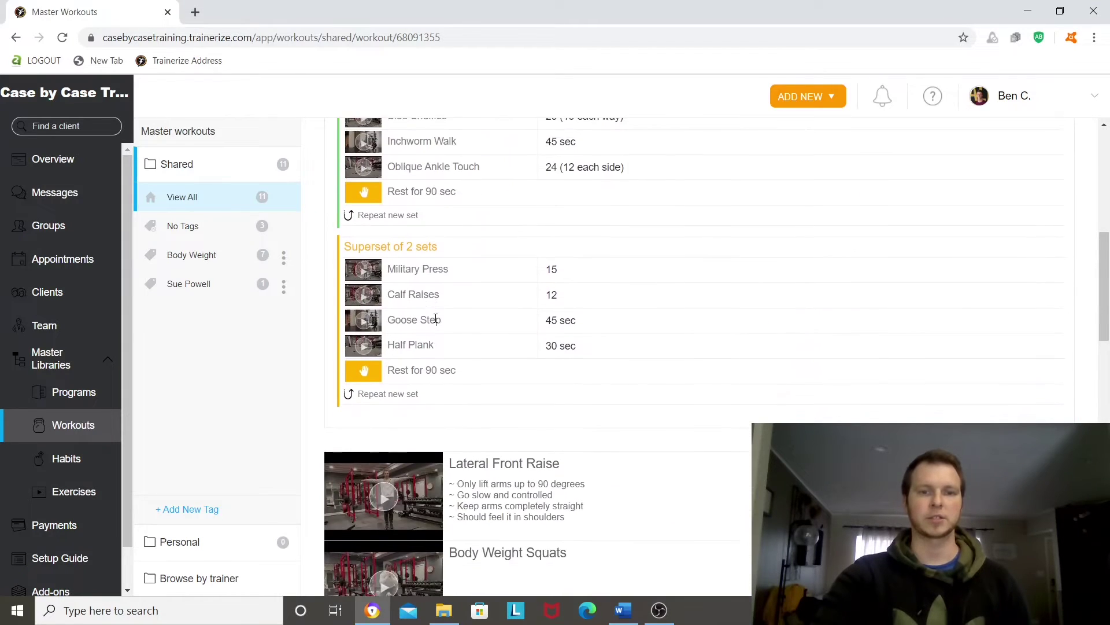
{"action": "scroll", "coordinate": [364, 232], "scroll_direction": "down", "scroll_amount": 7}
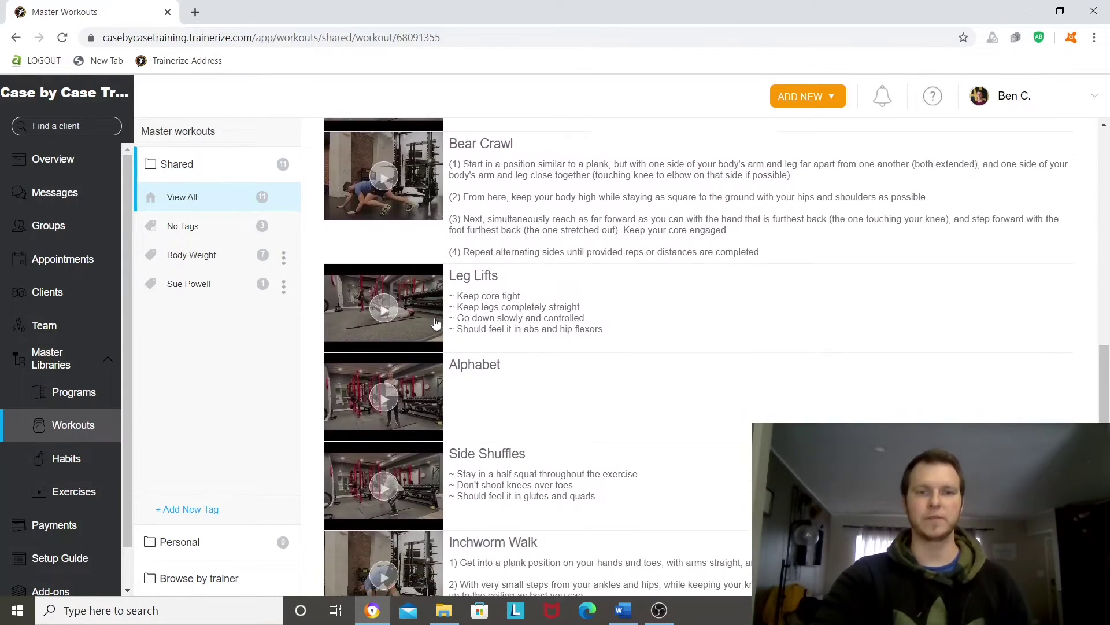
{"action": "scroll", "coordinate": [385, 235], "scroll_direction": "up", "scroll_amount": 5}
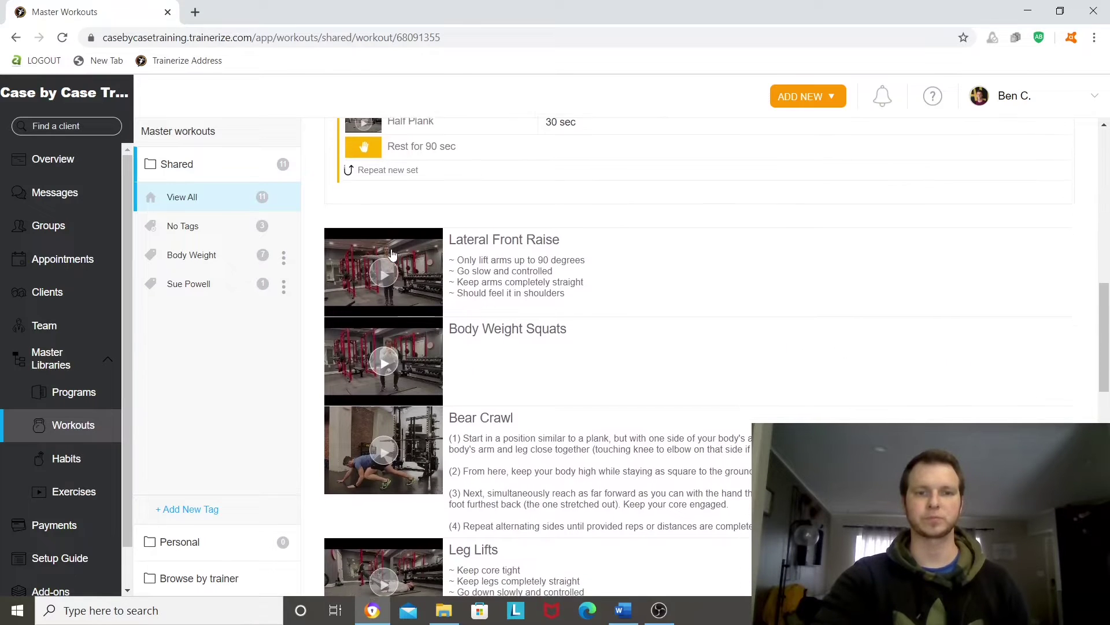
{"action": "scroll", "coordinate": [392, 254], "scroll_direction": "down", "scroll_amount": 1}
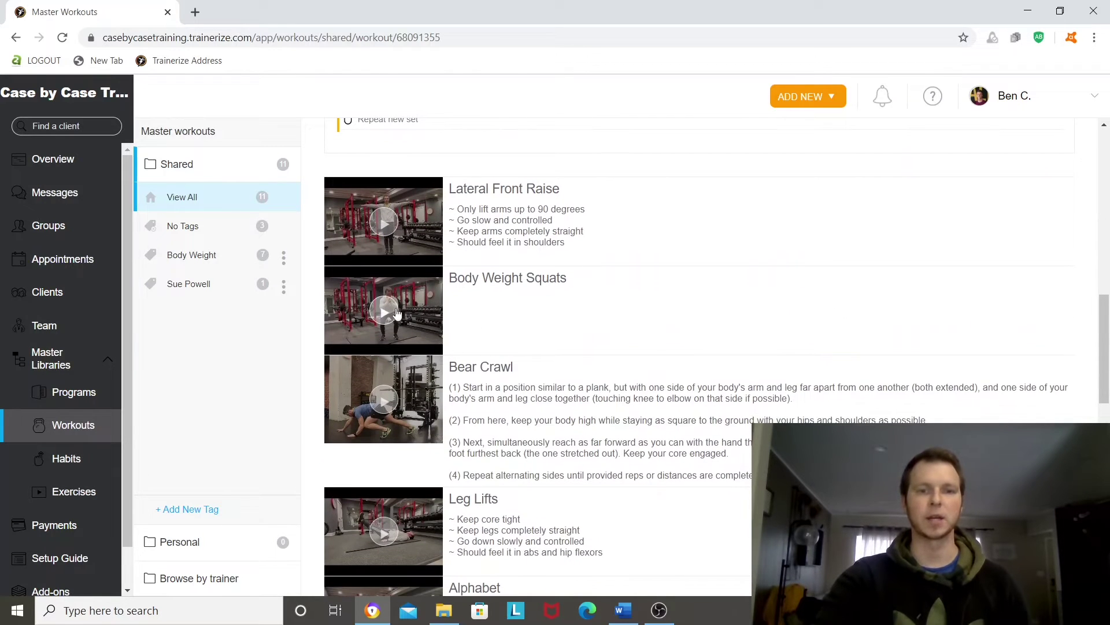
{"action": "left_click", "coordinate": [558, 322]}
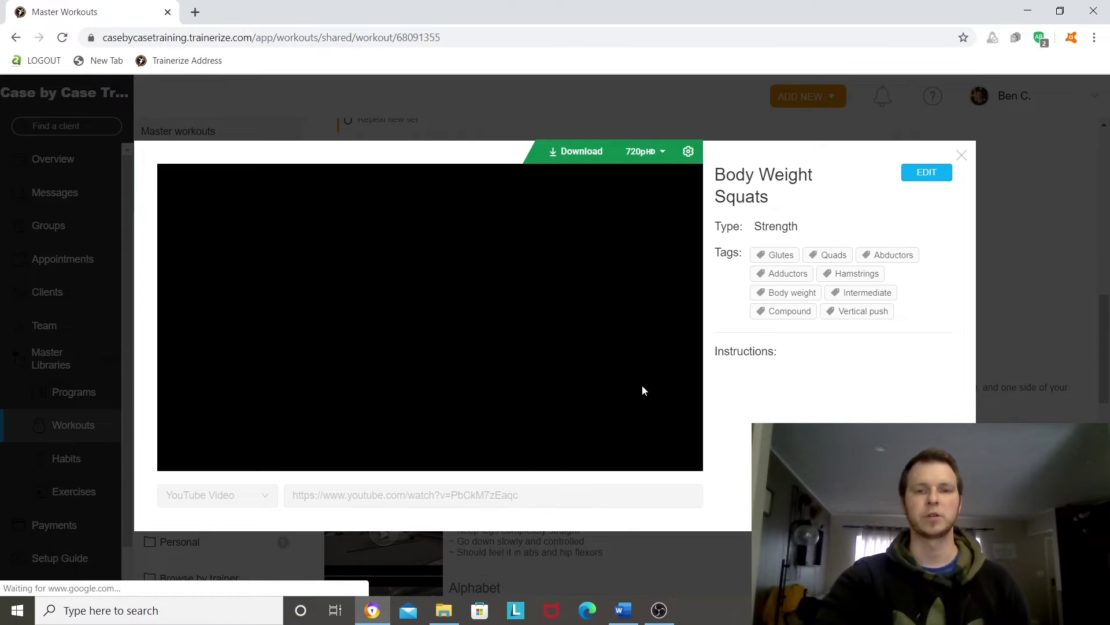
{"action": "left_click", "coordinate": [448, 320]}
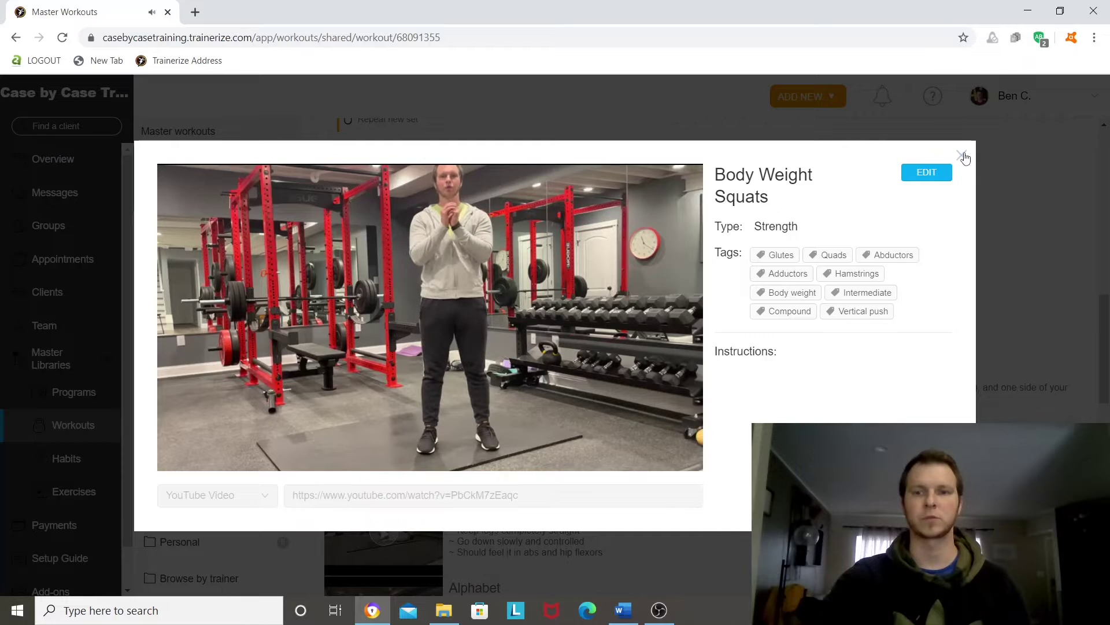
Close the exercise video, scroll back to the top, and sign out of the coach account.
{"action": "key", "text": "Escape"}
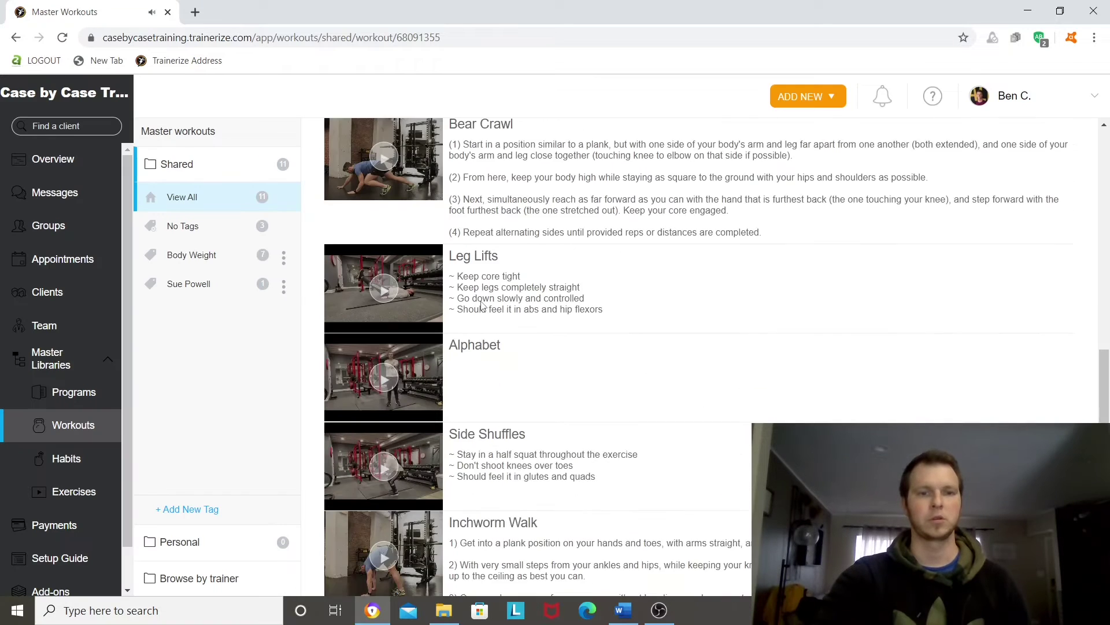
{"action": "scroll", "coordinate": [482, 306], "scroll_direction": "down", "scroll_amount": 1}
{"action": "scroll", "coordinate": [481, 301], "scroll_direction": "up", "scroll_amount": 2}
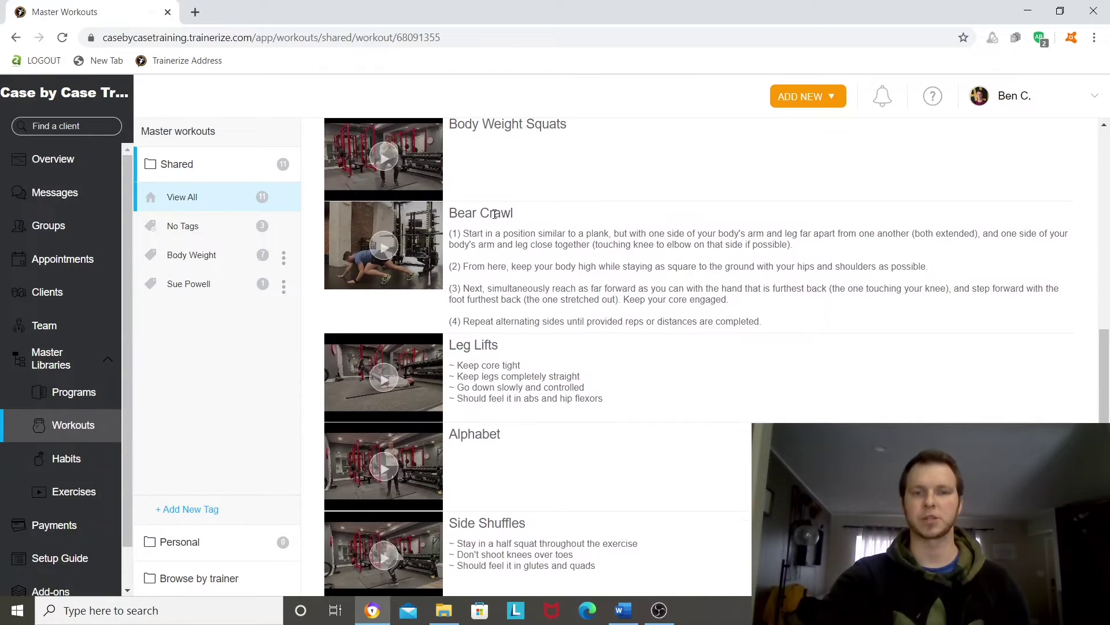
{"action": "scroll", "coordinate": [532, 257], "scroll_direction": "up", "scroll_amount": 6}
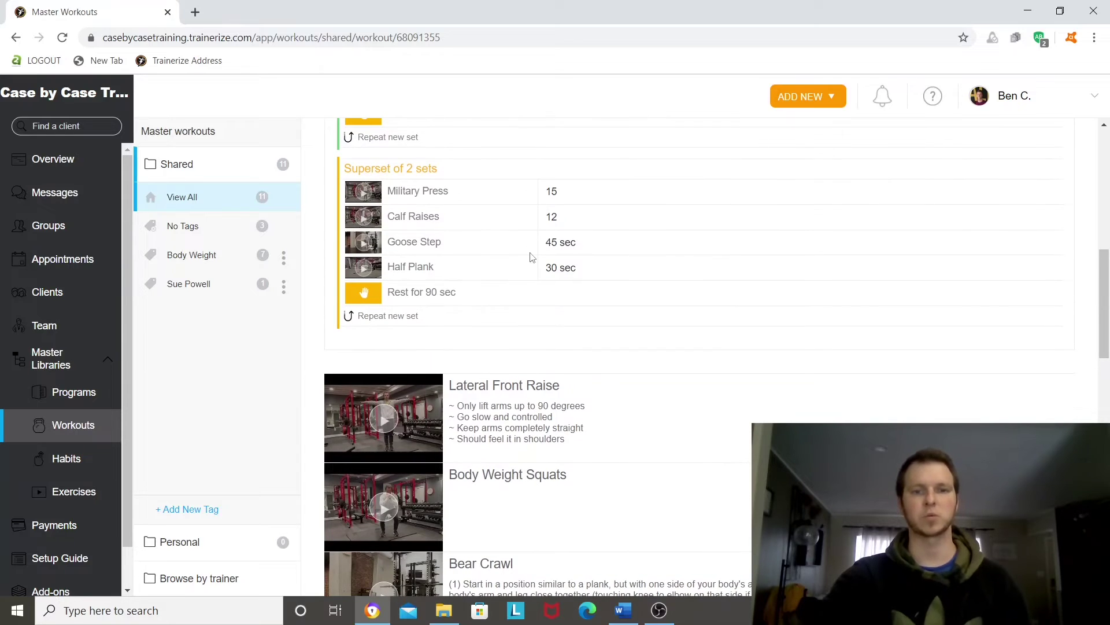
{"action": "scroll", "coordinate": [532, 257], "scroll_direction": "up", "scroll_amount": 8}
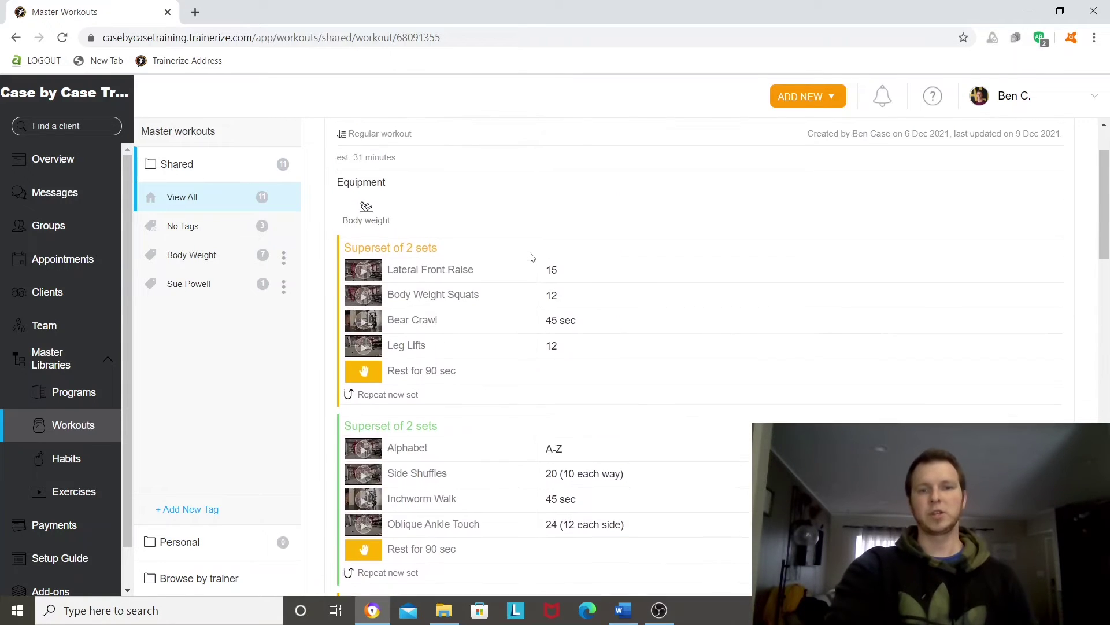
{"action": "scroll", "coordinate": [532, 257], "scroll_direction": "up", "scroll_amount": 2}
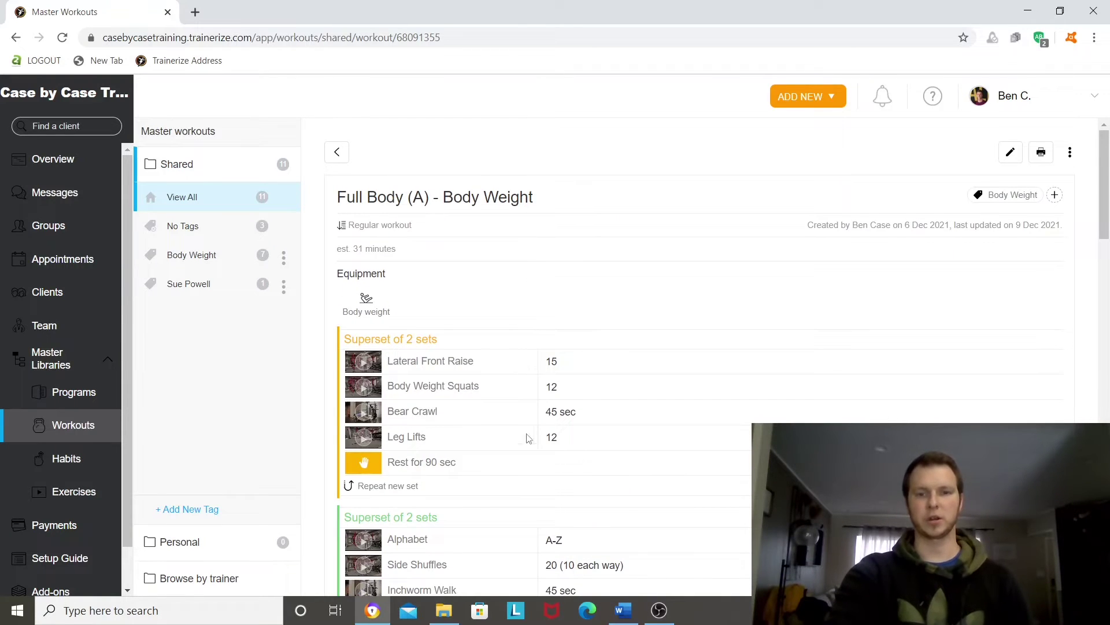
{"action": "scroll", "coordinate": [576, 484], "scroll_direction": "down", "scroll_amount": 3}
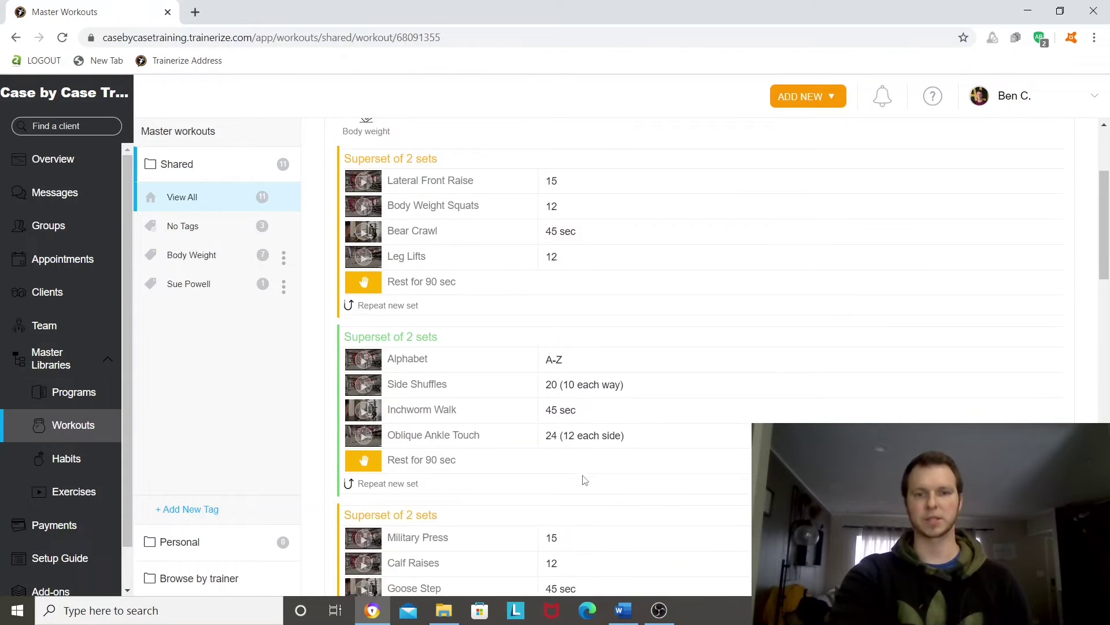
{"action": "scroll", "coordinate": [587, 478], "scroll_direction": "up", "scroll_amount": 2}
{"action": "scroll", "coordinate": [584, 475], "scroll_direction": "up", "scroll_amount": 2}
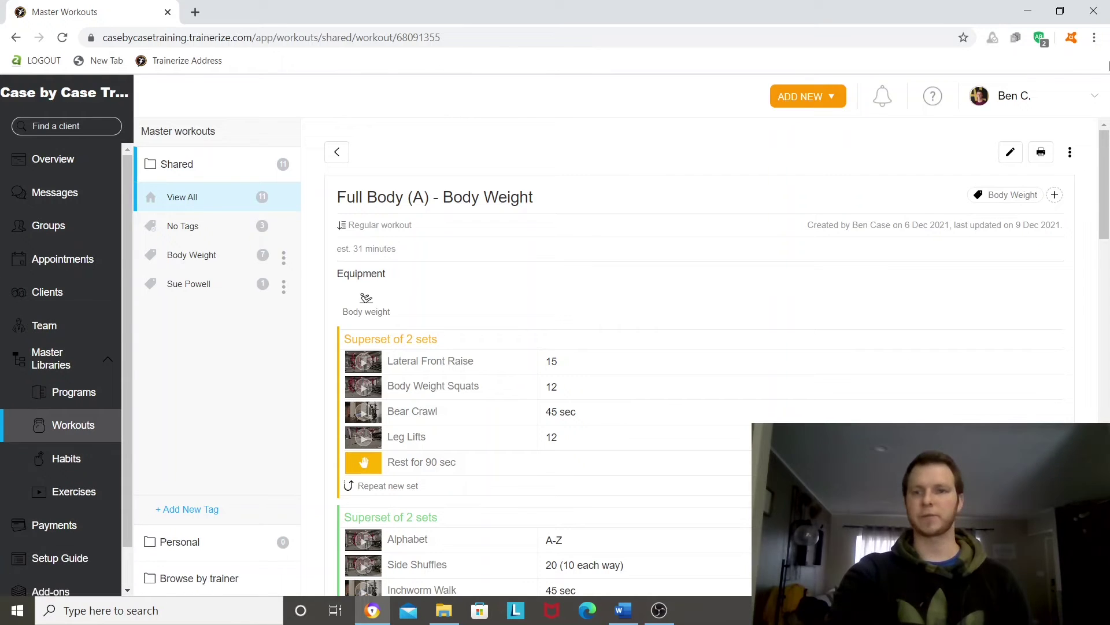
{"action": "left_click", "coordinate": [1023, 100]}
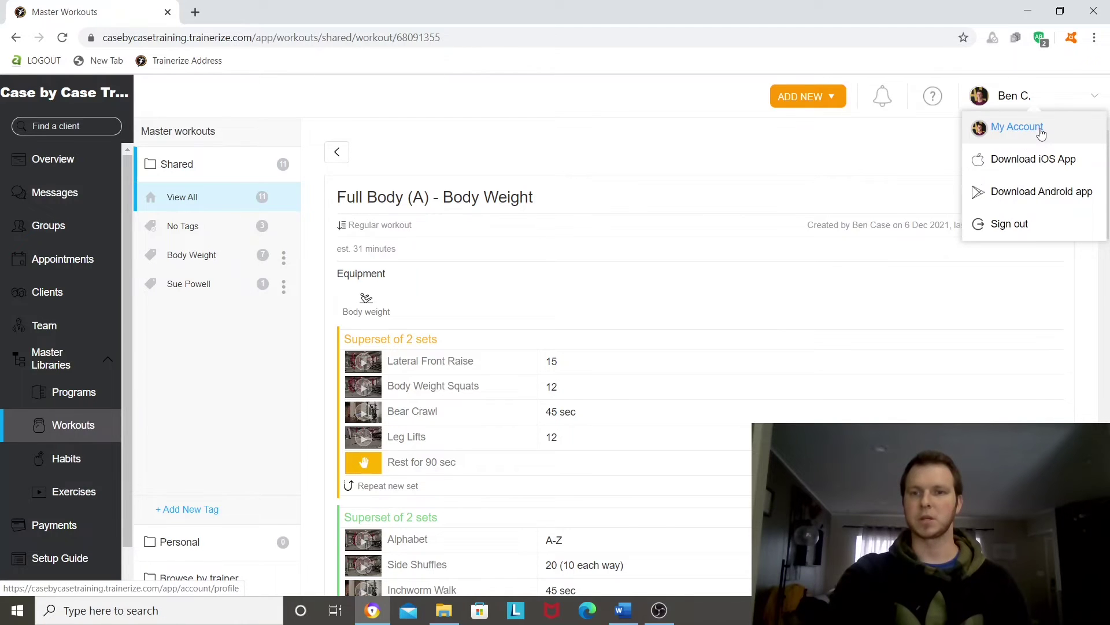
{"action": "left_click", "coordinate": [1009, 231]}
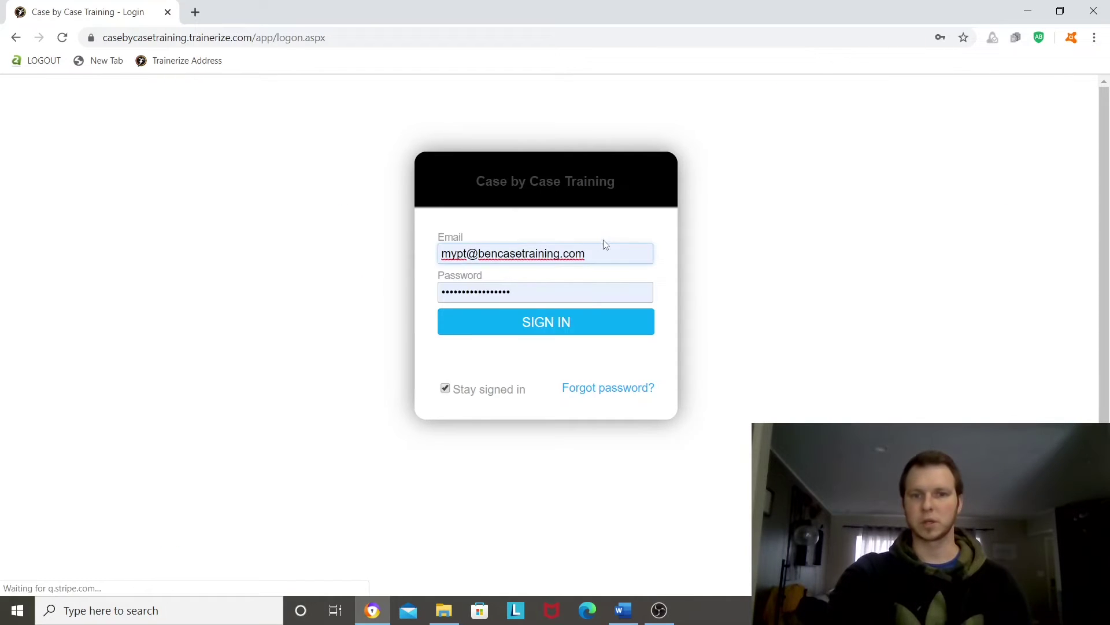
Sign in to the client account using the browser's saved login details.
{"action": "left_click_drag", "start_coordinate": [599, 253], "coordinate": [440, 239]}
{"action": "left_click", "coordinate": [475, 329]}
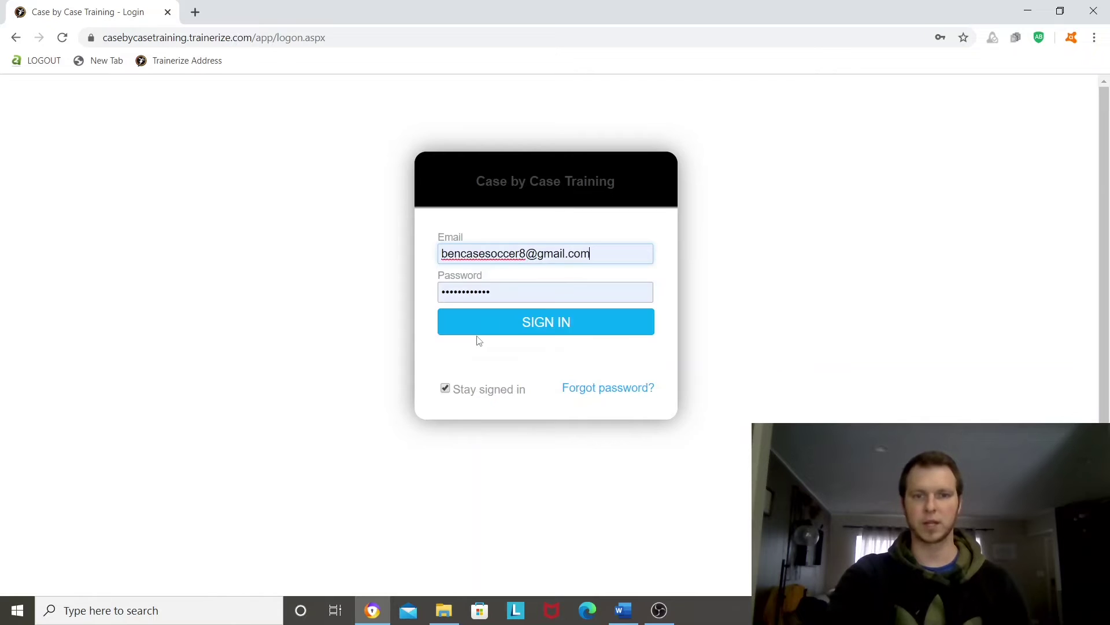
{"action": "left_click", "coordinate": [556, 322]}
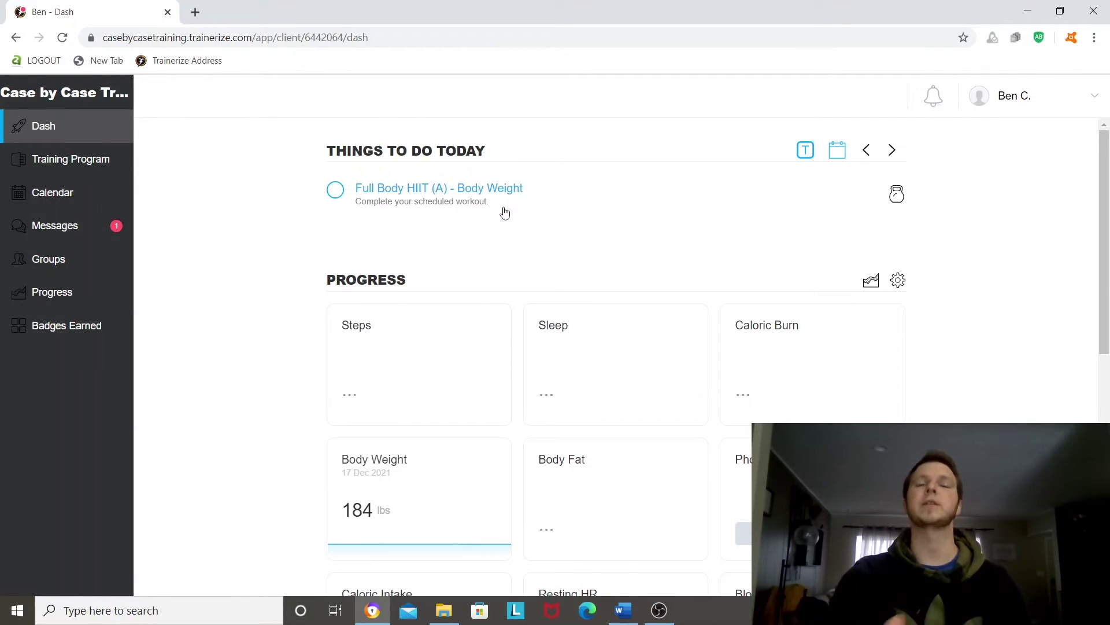
{"action": "left_click", "coordinate": [52, 200]}
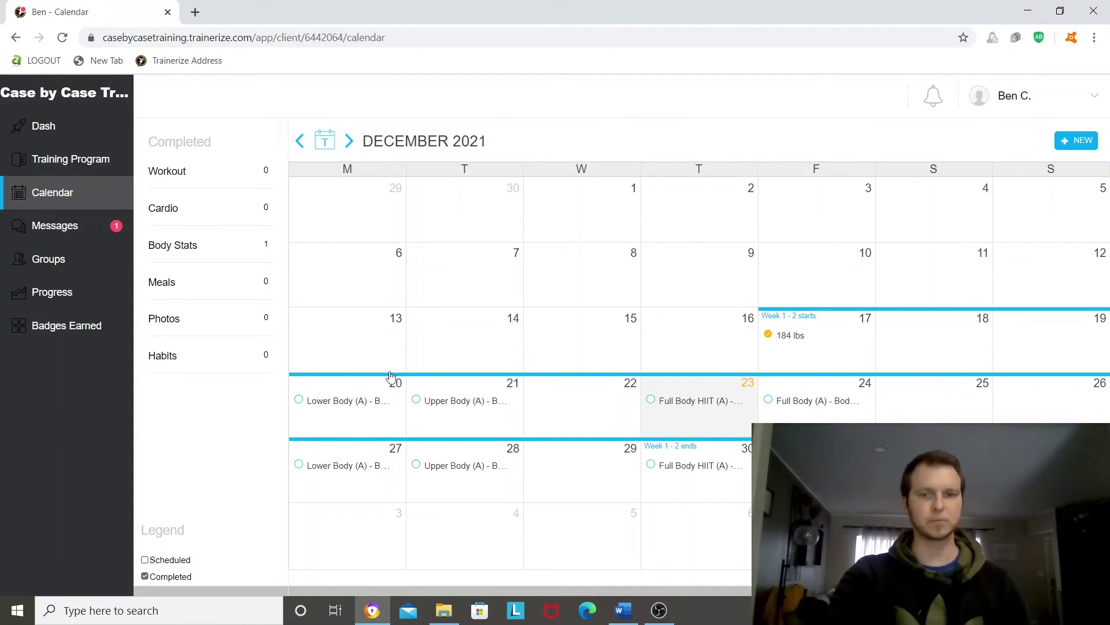
{"action": "left_click", "coordinate": [52, 133]}
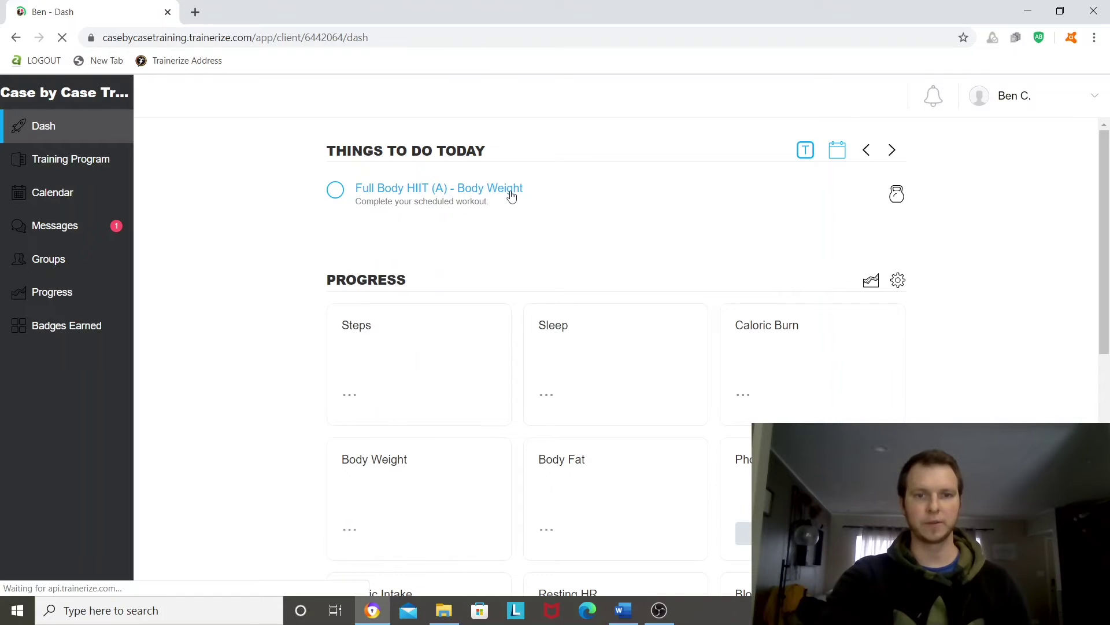
{"action": "left_click", "coordinate": [475, 192]}
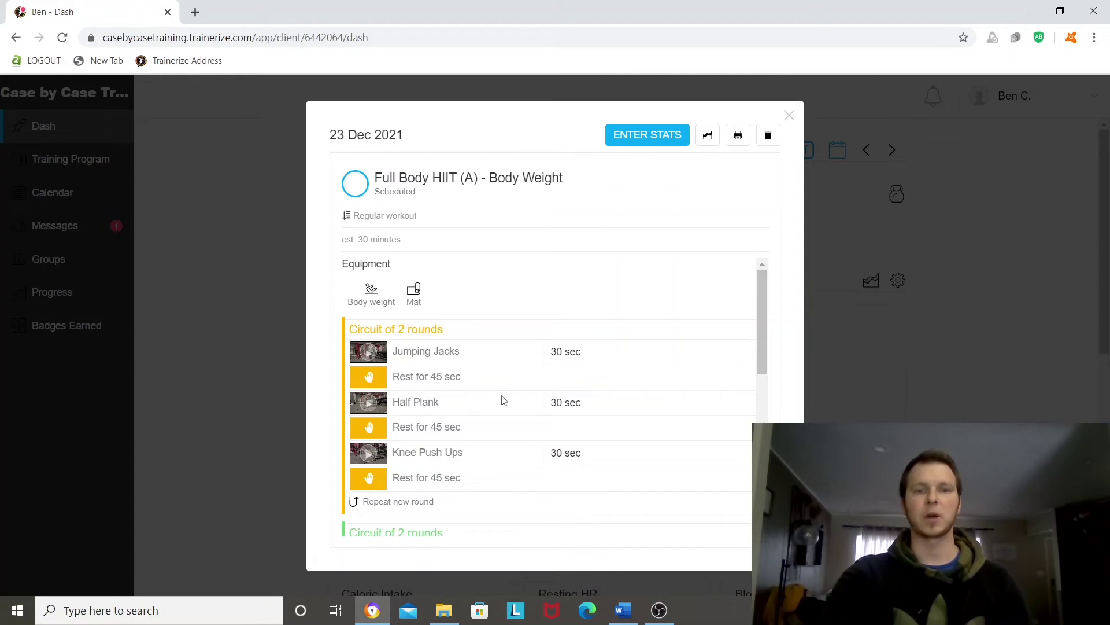
{"action": "scroll", "coordinate": [507, 397], "scroll_direction": "down", "scroll_amount": 3}
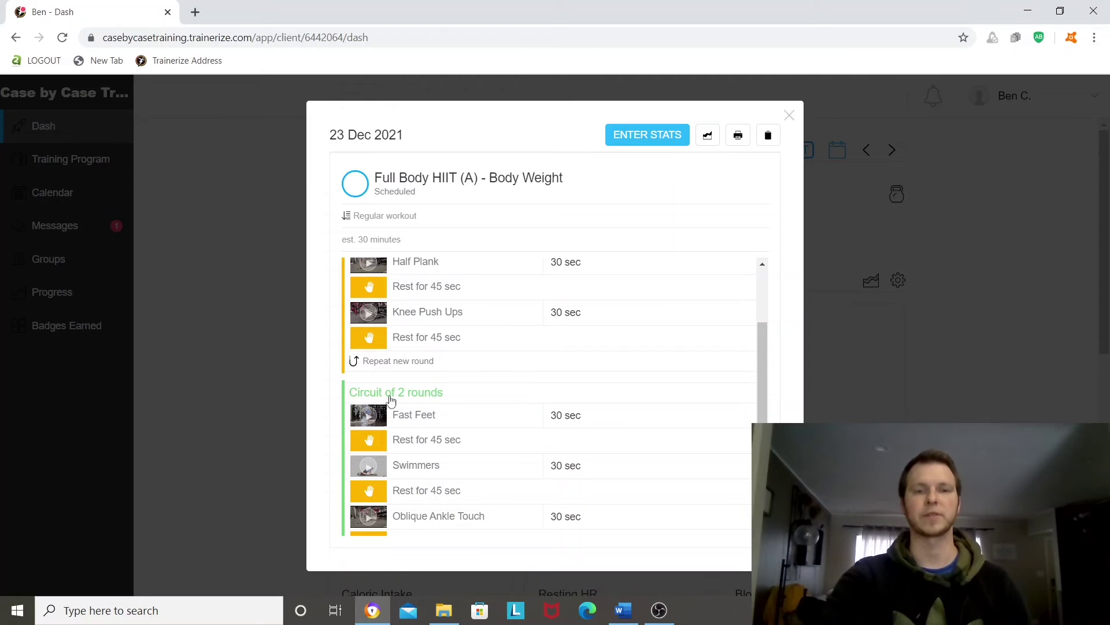
{"action": "scroll", "coordinate": [429, 388], "scroll_direction": "down", "scroll_amount": 5}
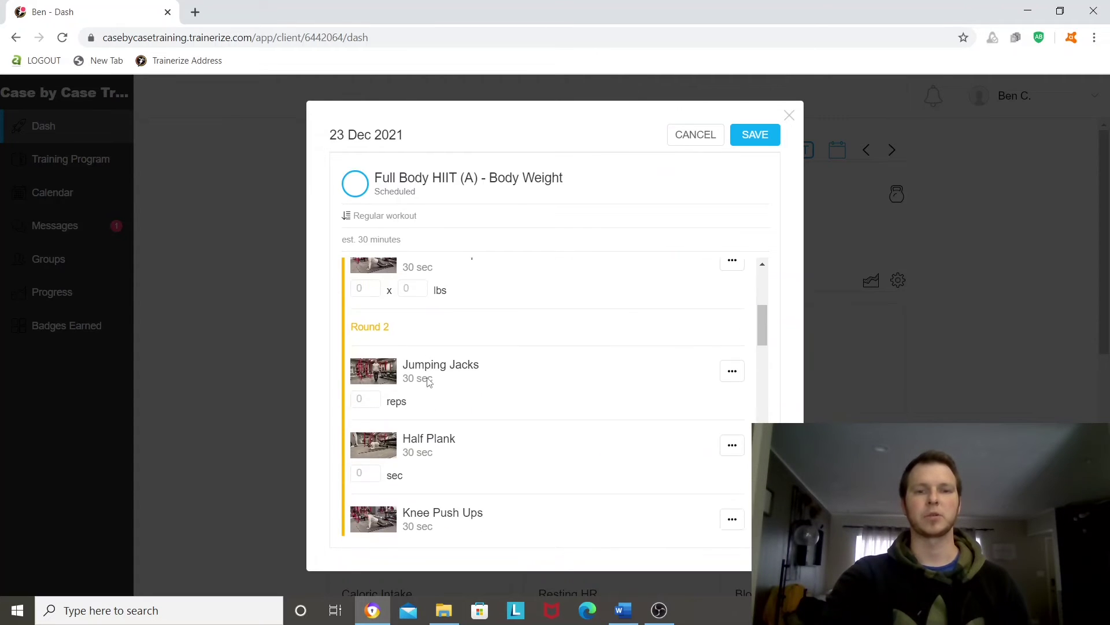
{"action": "scroll", "coordinate": [428, 382], "scroll_direction": "down", "scroll_amount": 4}
{"action": "scroll", "coordinate": [428, 382], "scroll_direction": "up", "scroll_amount": 6}
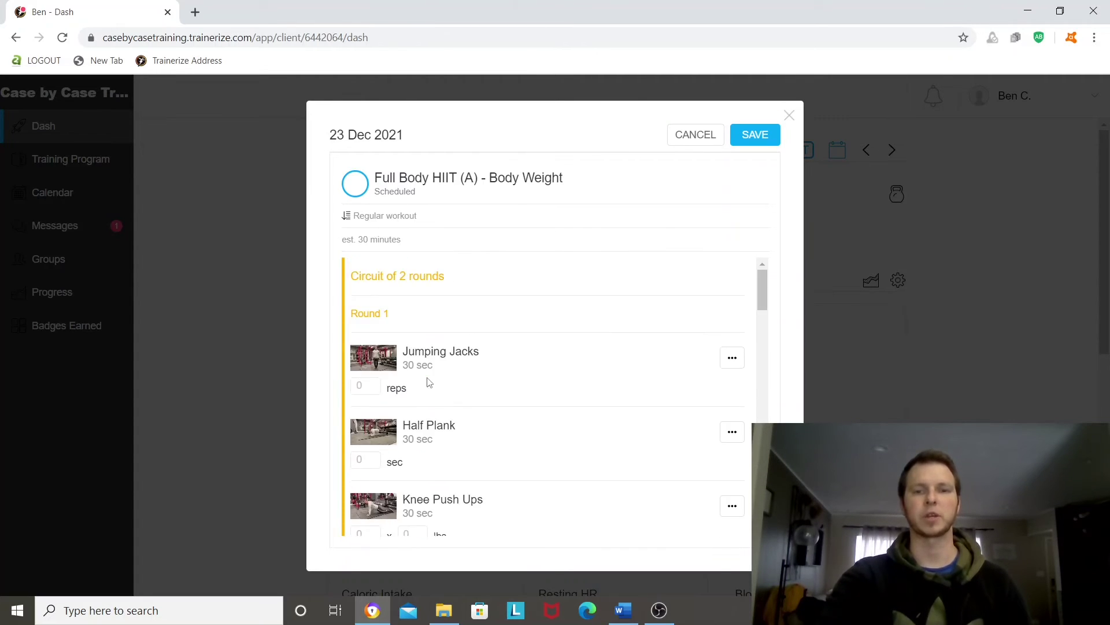
{"action": "left_click", "coordinate": [790, 117]}
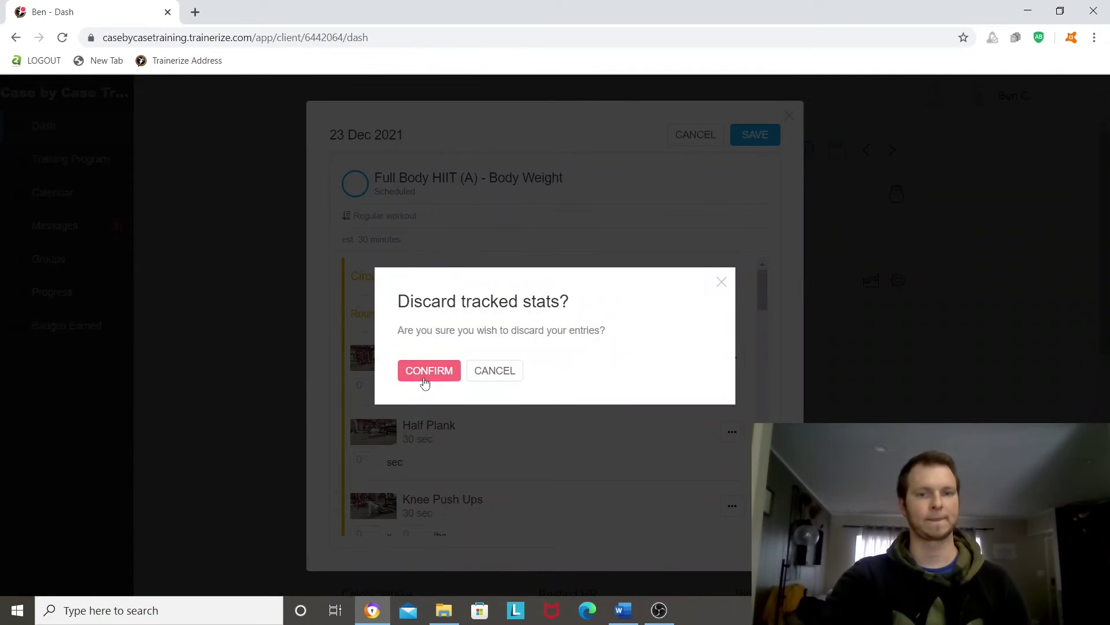
{"action": "left_click", "coordinate": [425, 382]}
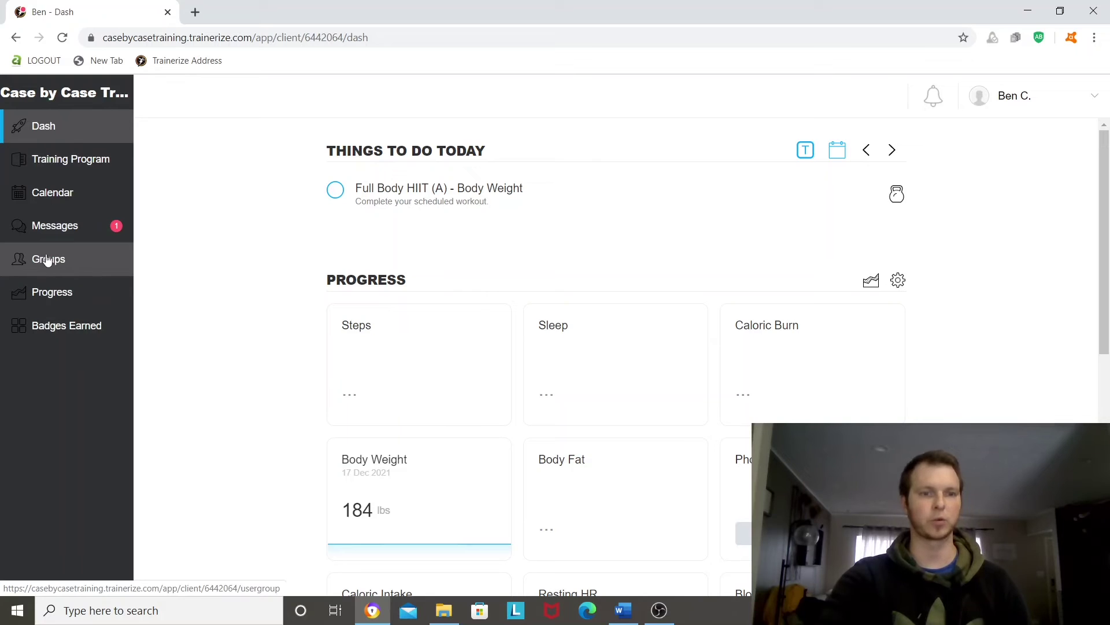
Open the client's Progress section and scroll down the Progress Photos page.
{"action": "left_click", "coordinate": [86, 293]}
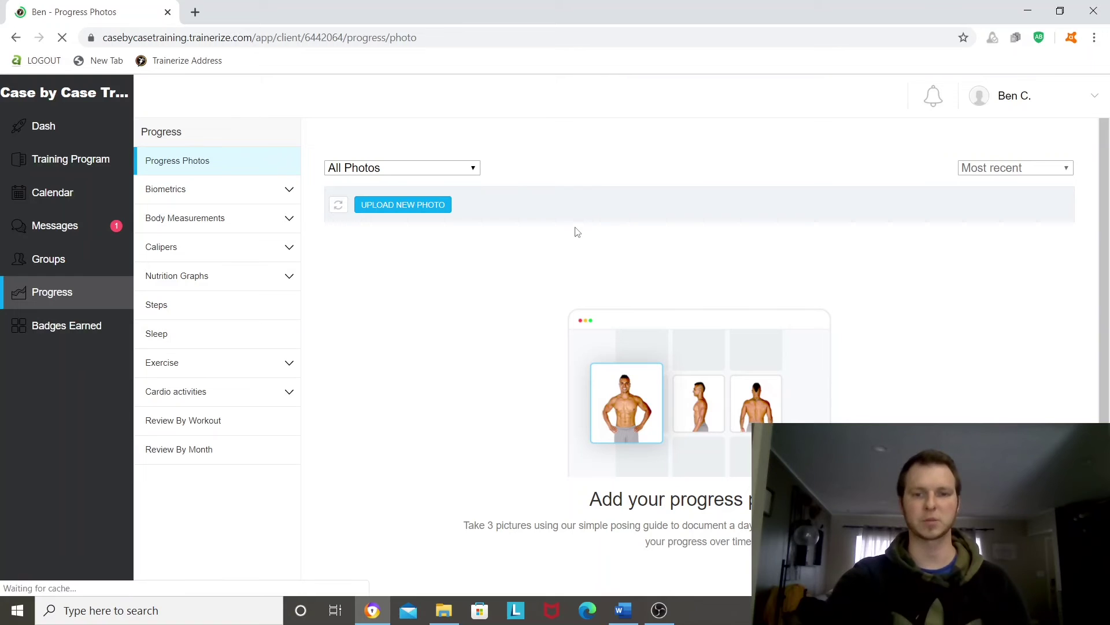
{"action": "scroll", "coordinate": [715, 221], "scroll_direction": "down", "scroll_amount": 1}
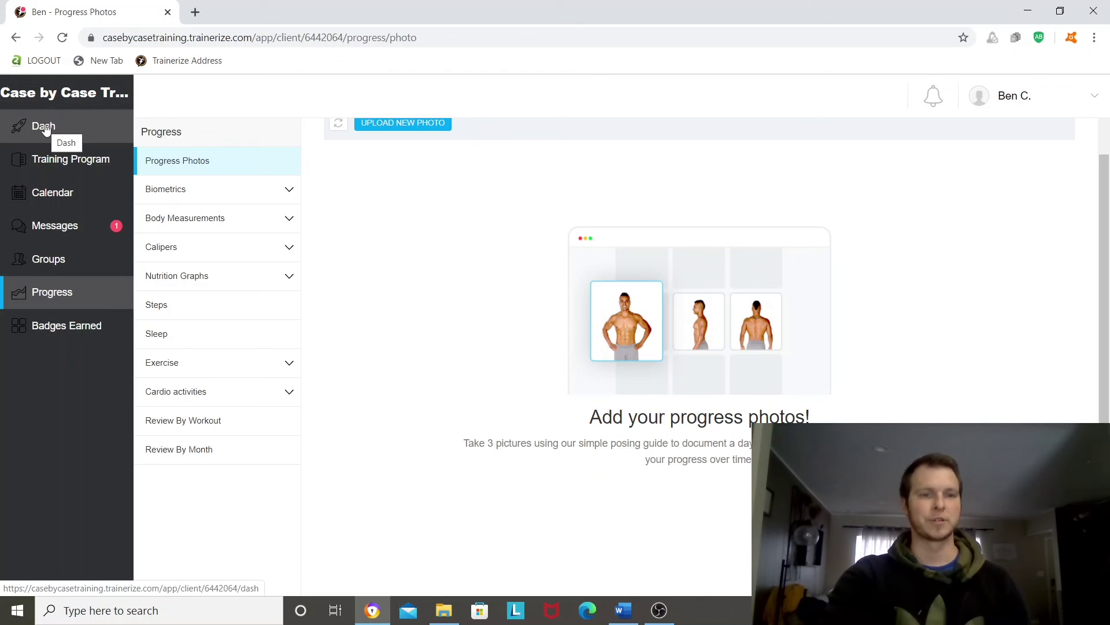
Go back to the client's Dash showing today's Full Body HIIT (A) - Body Weight workout.
{"action": "left_click", "coordinate": [45, 129]}
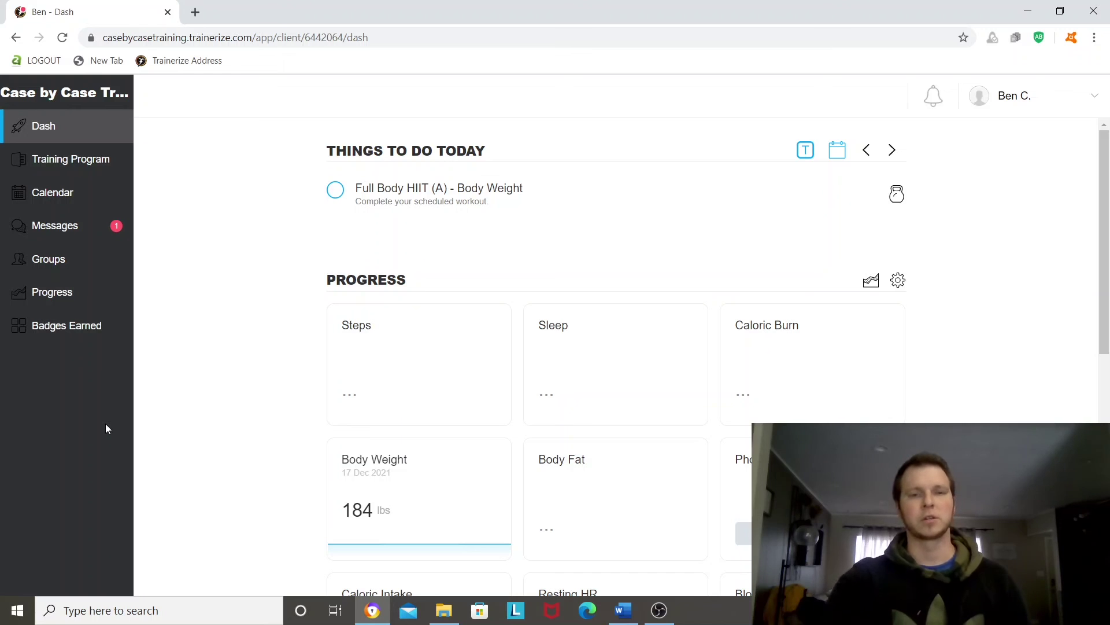
{"action": "scroll", "coordinate": [211, 253], "scroll_direction": "down", "scroll_amount": 2}
{"action": "scroll", "coordinate": [213, 255], "scroll_direction": "up", "scroll_amount": 2}
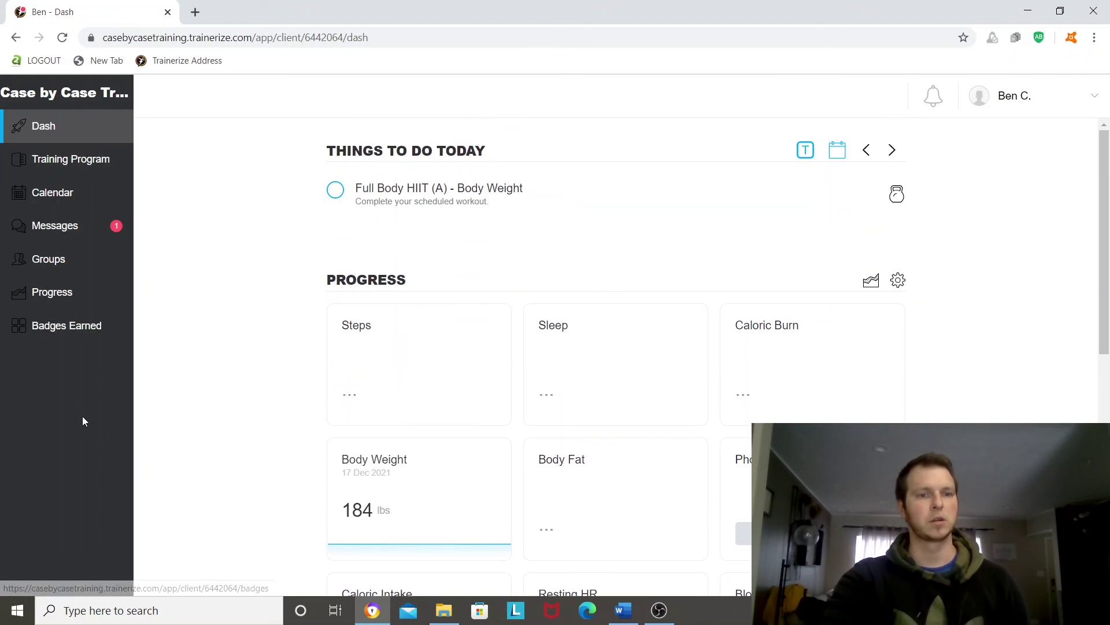